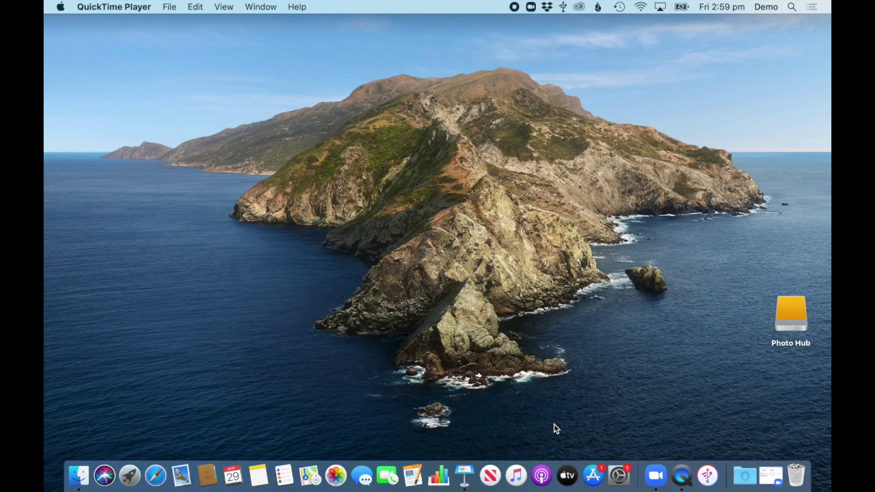
# - Launch Image Capture and display the photos stored on the connected iPhone
pyautogui.click(130, 481)
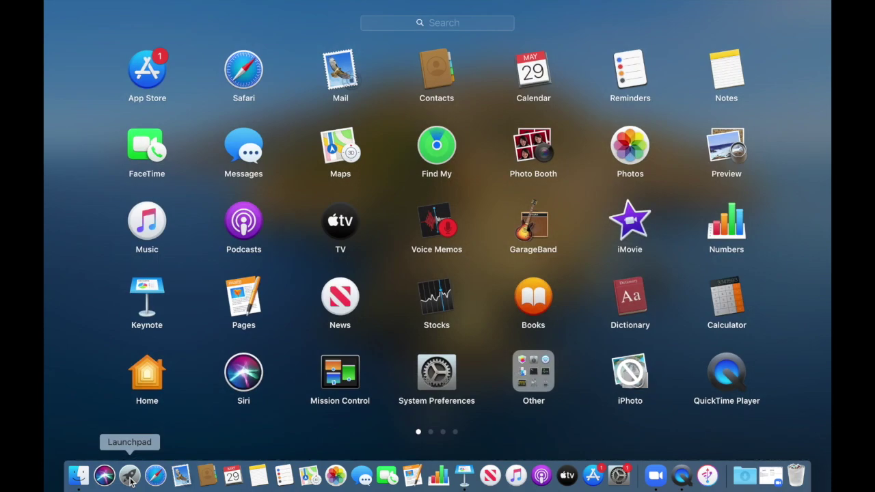
pyautogui.write('ima')
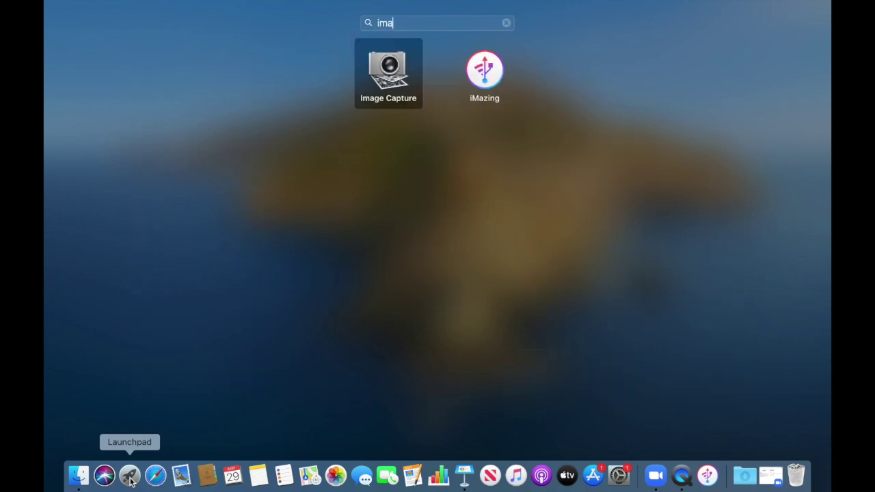
pyautogui.click(390, 82)
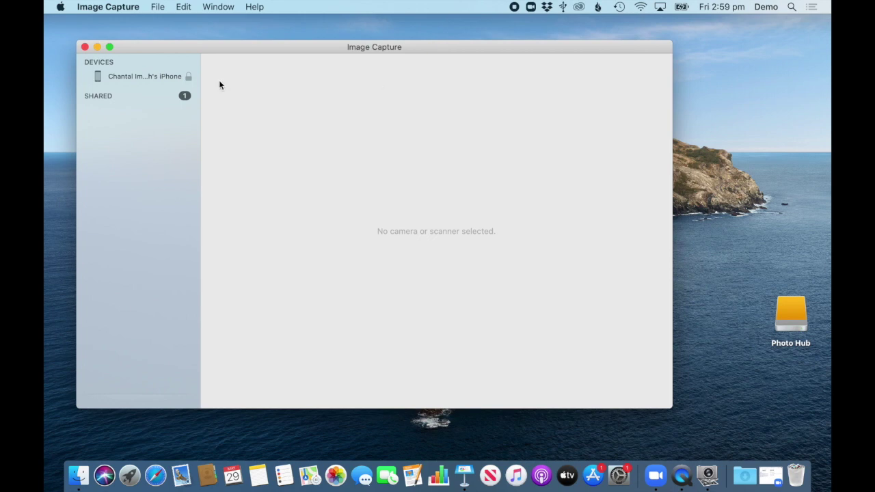
pyautogui.click(127, 76)
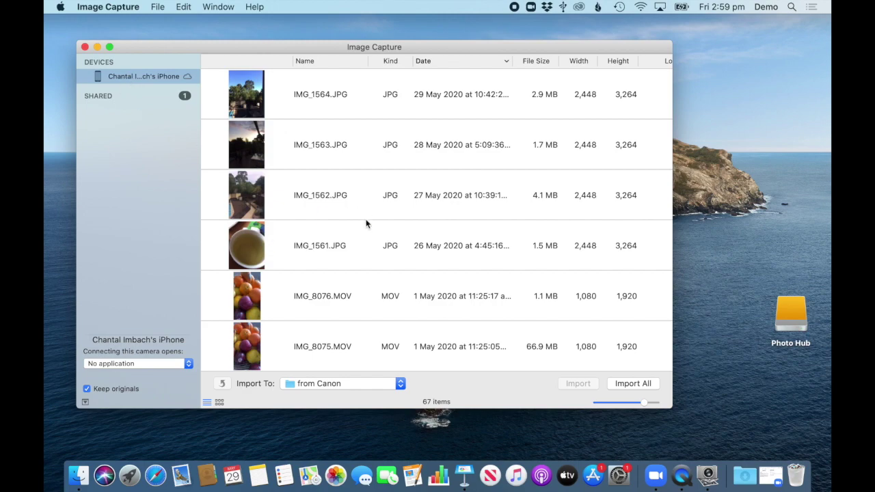
# - Look through the iPhone's photos and videos and select all of them
pyautogui.scroll(-5, 365, 223)
pyautogui.scroll(-10, 366, 223)
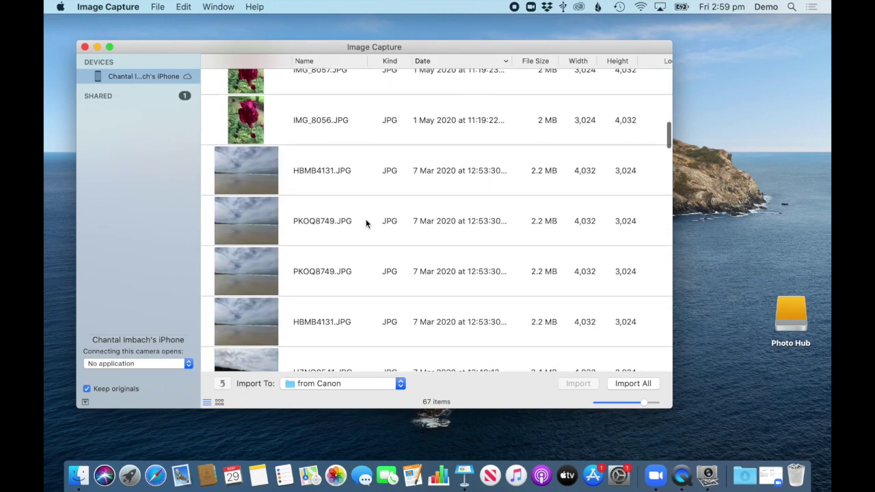
pyautogui.scroll(15, 366, 224)
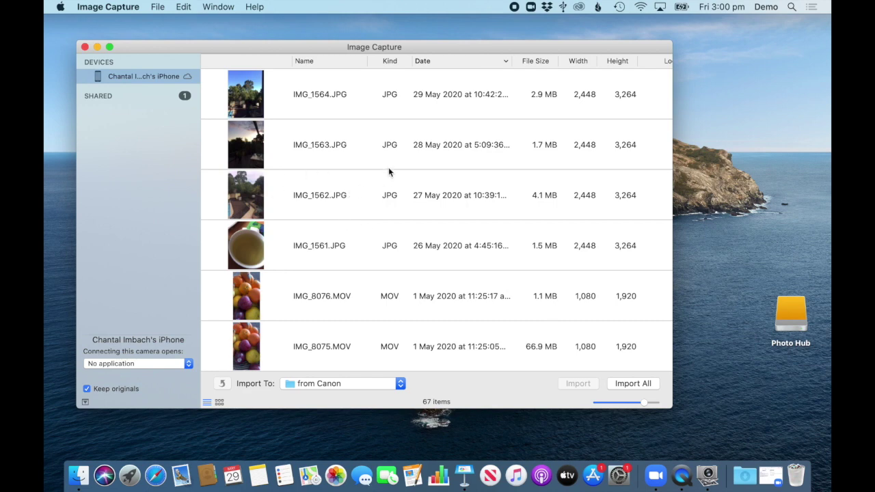
pyautogui.click(396, 145)
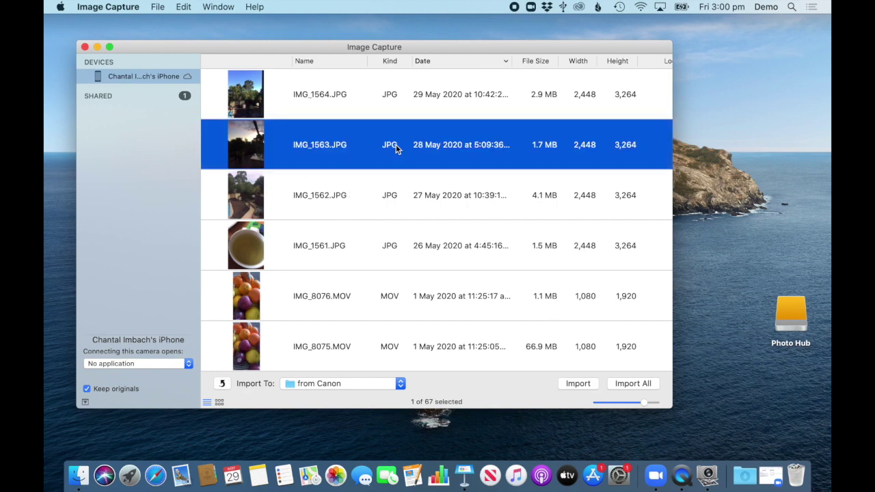
pyautogui.press('super+a')
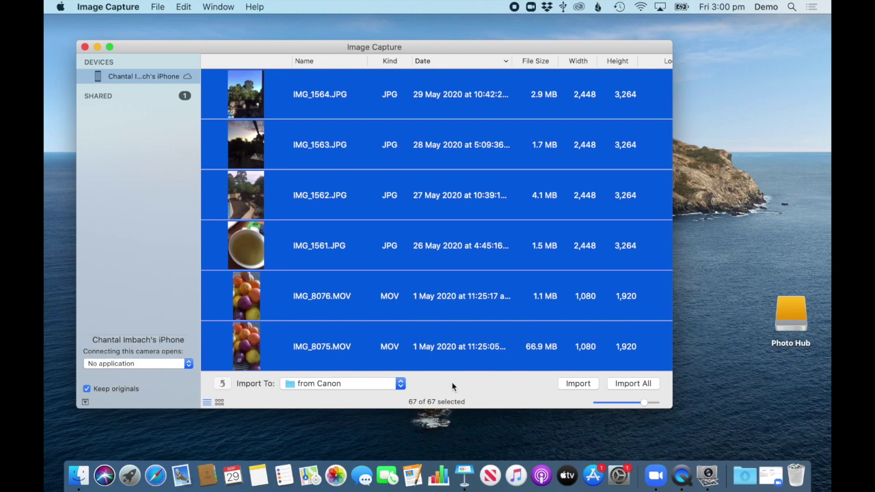
# - Choose another import destination by browsing to the Gathered Mess folder inside Pictures
pyautogui.click(401, 383)
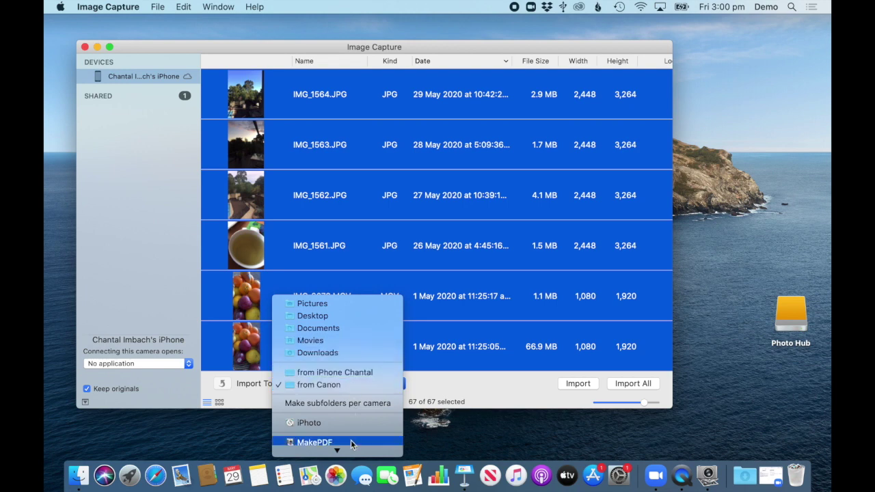
pyautogui.moveTo(347, 448)
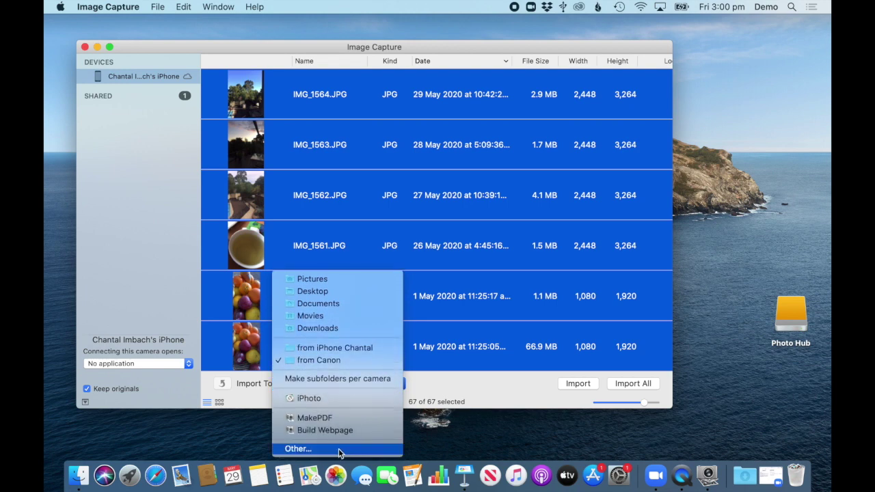
pyautogui.click(339, 449)
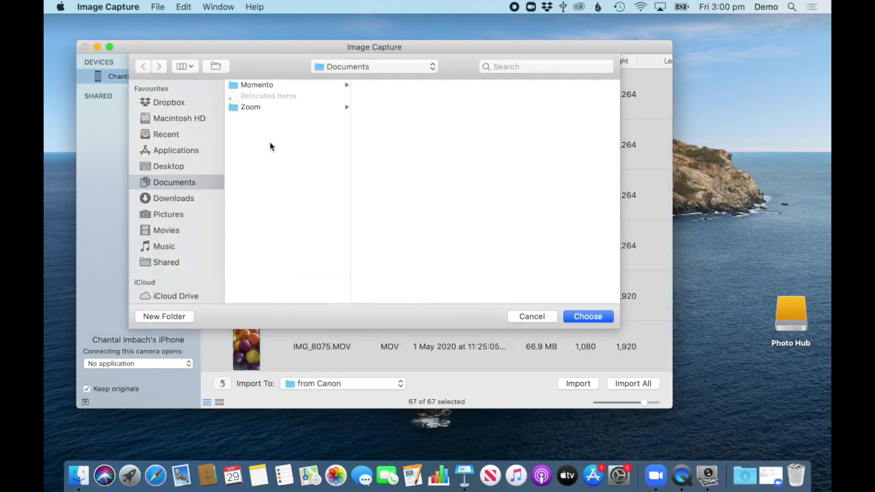
pyautogui.click(181, 215)
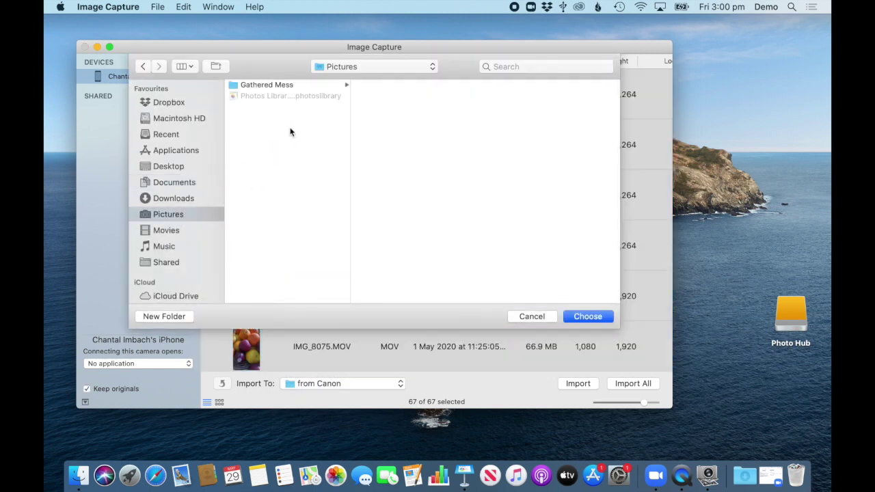
pyautogui.click(278, 85)
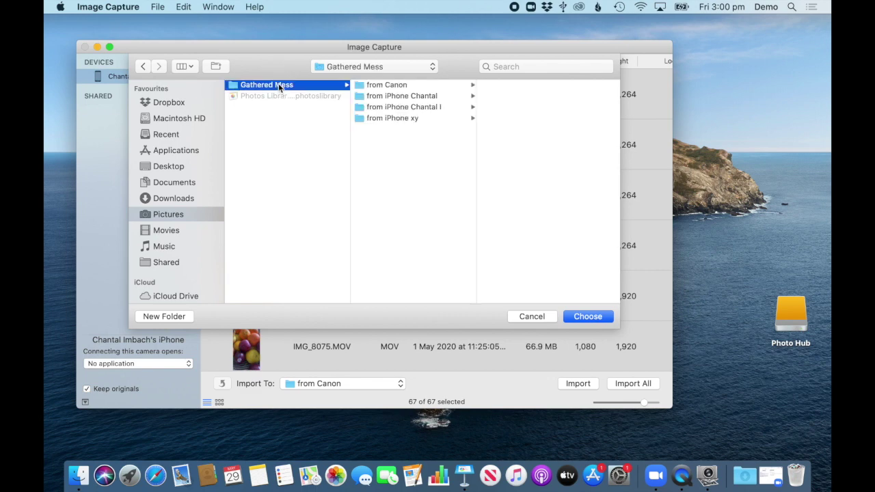
# - Create a folder named "from phone child 1" inside Gathered Mess and choose it as the import destination
pyautogui.click(164, 317)
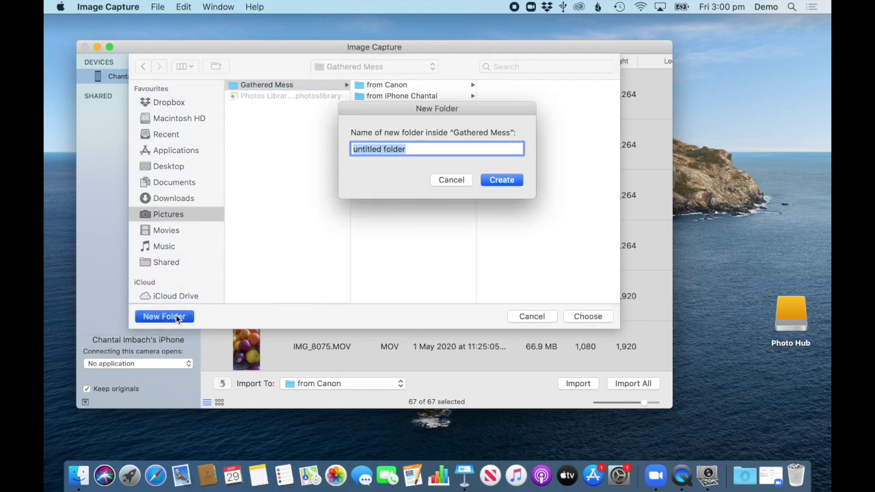
pyautogui.write('from ')
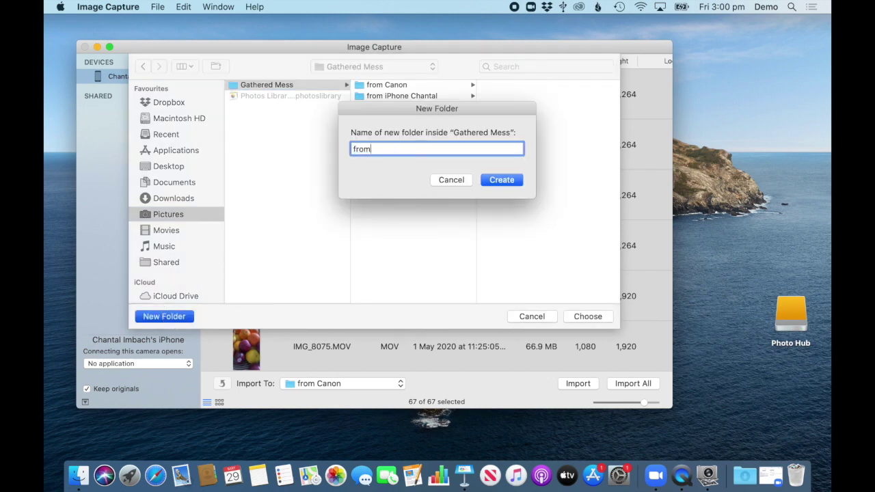
pyautogui.write('phone child 1')
pyautogui.click(501, 182)
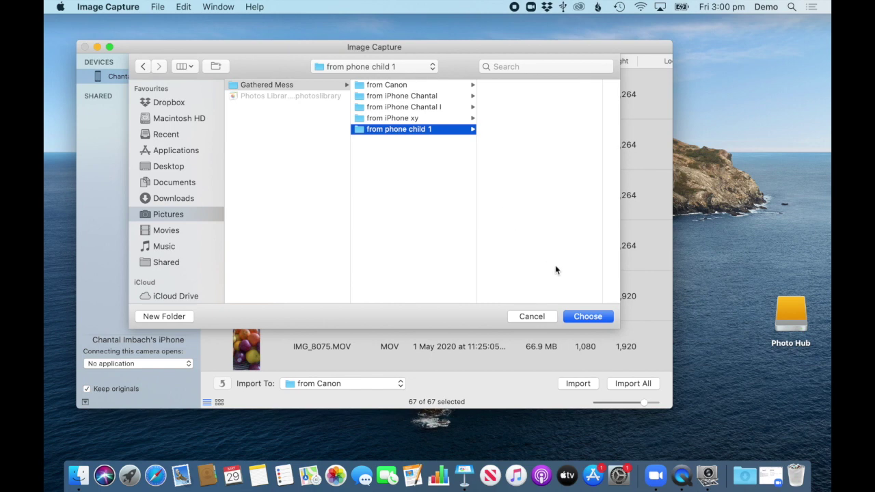
pyautogui.click(586, 317)
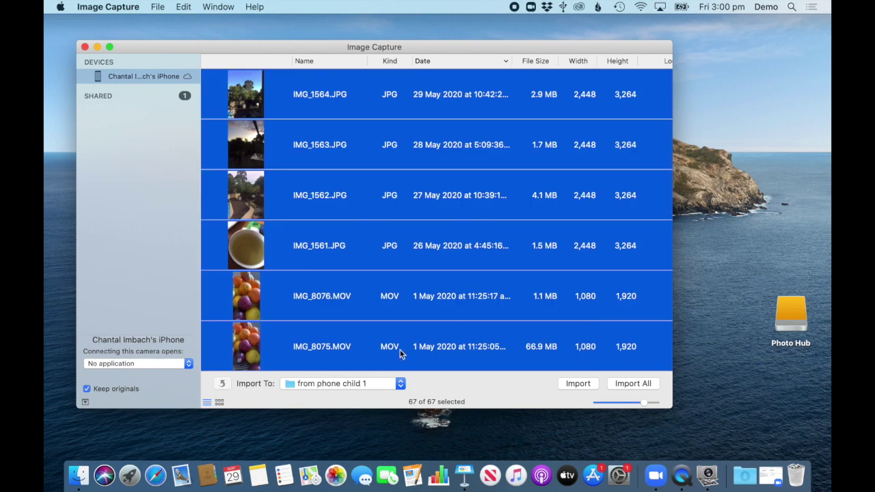
# - Import only IMG_1561.JPG and IMG_1562.JPG from the iPhone into the "from phone child 1" folder
pyautogui.click(372, 248)
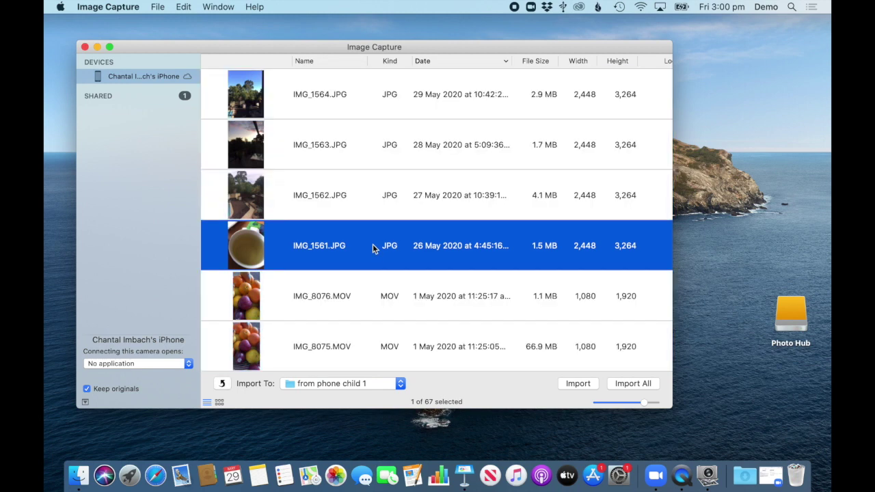
pyautogui.keyDown('shift'); pyautogui.click(389, 198); pyautogui.keyUp('shift')
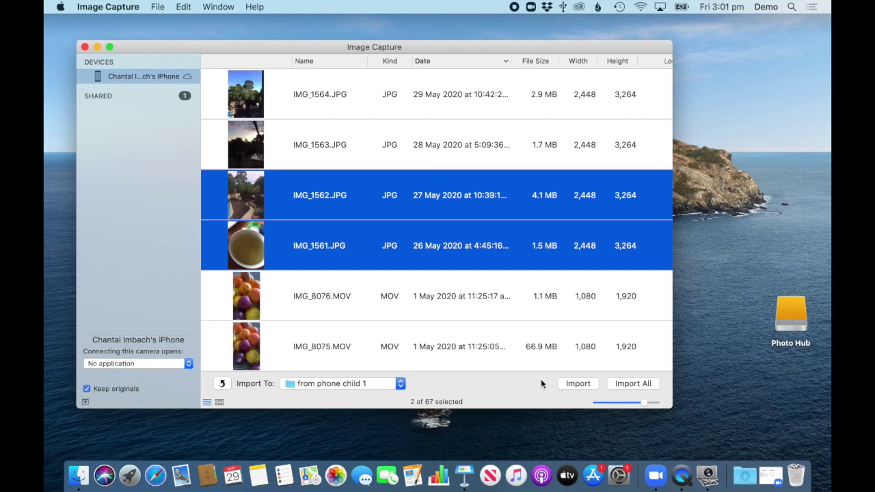
pyautogui.click(577, 384)
# - Switch to Finder and open the "from phone child 1" folder in Gathered Mess under Pictures
pyautogui.click(78, 476)
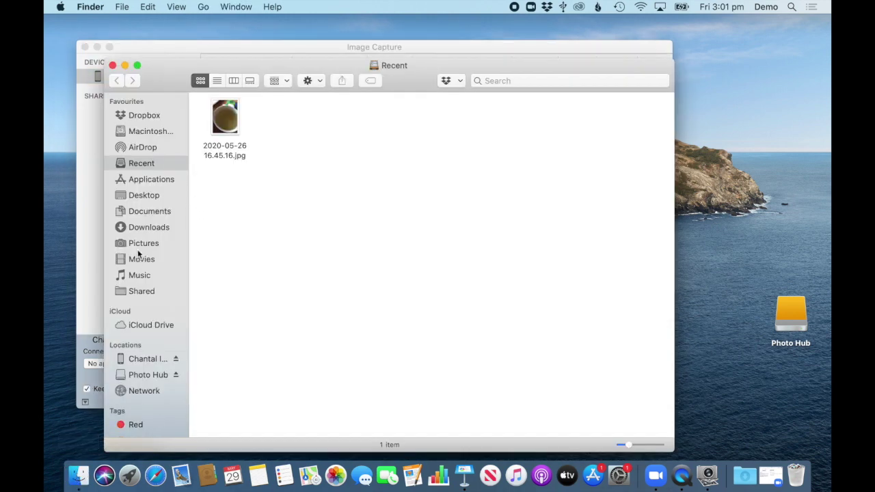
pyautogui.click(152, 246)
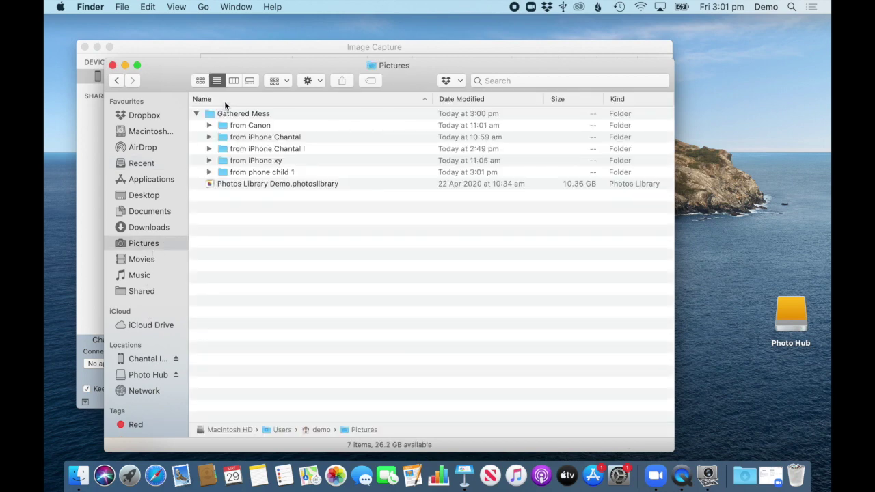
pyautogui.click(235, 115)
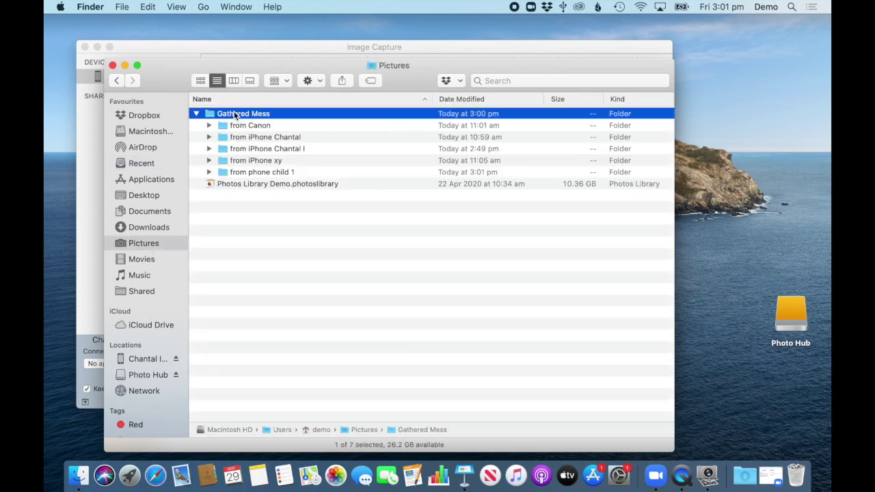
pyautogui.click(250, 173)
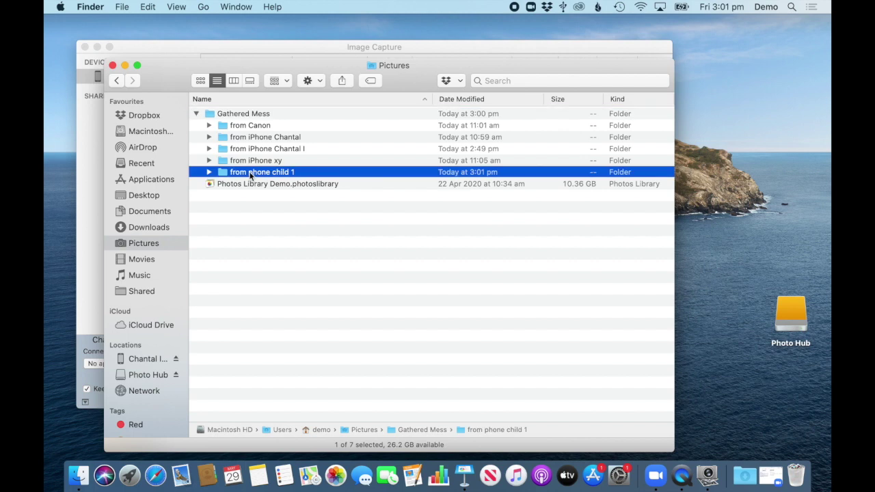
pyautogui.doubleClick(250, 174)
# - Preview the imported IMG_1561.JPG and IMG_1562.JPG, then close the preview and the Finder window
pyautogui.click(255, 112)
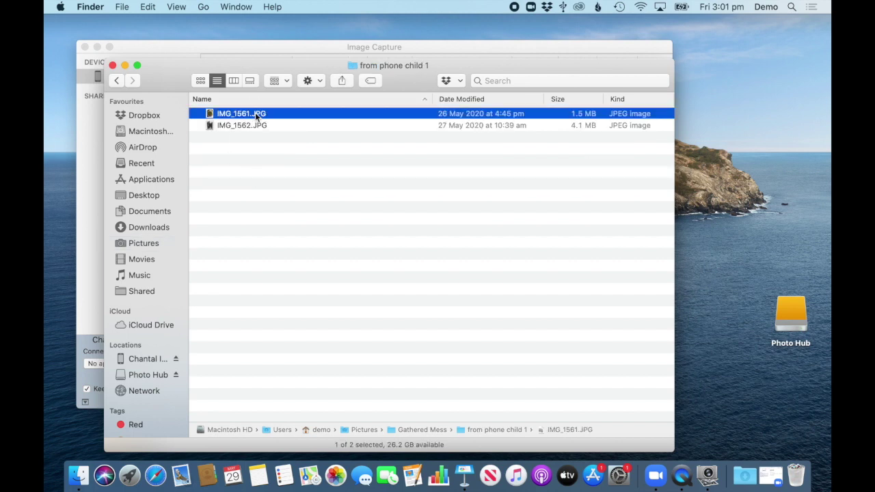
pyautogui.press('space')
pyautogui.press('Down')
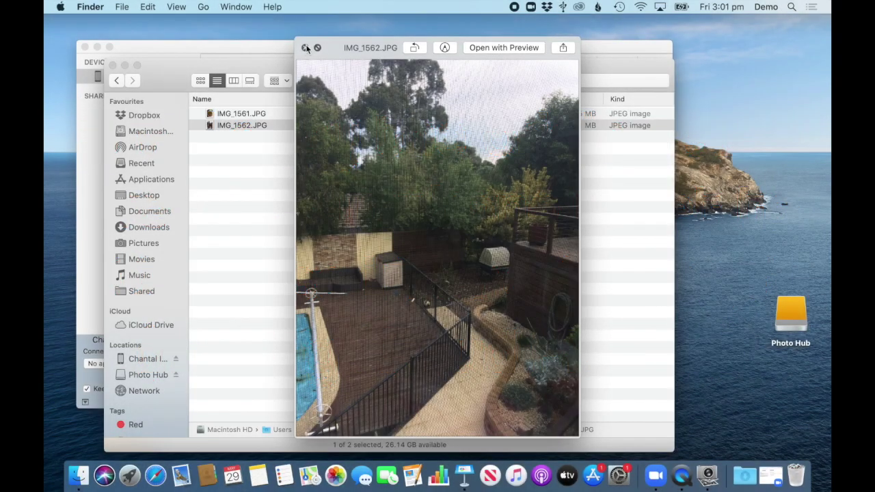
pyautogui.click(305, 48)
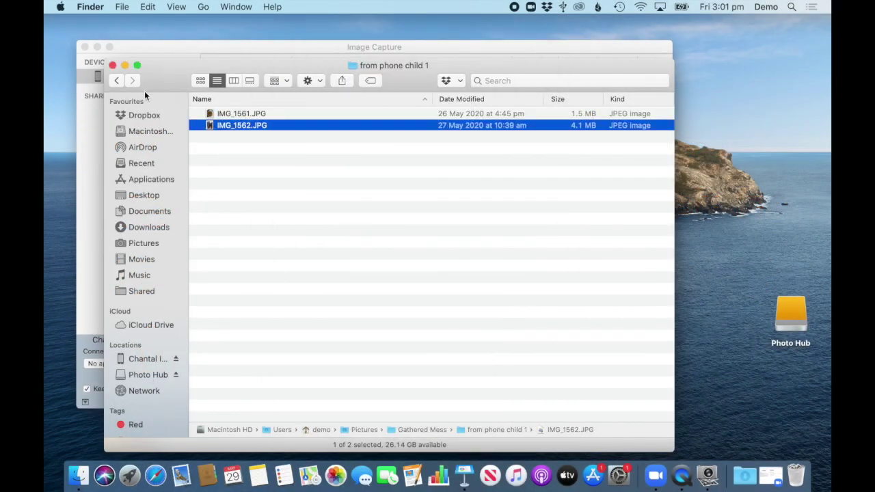
pyautogui.click(112, 65)
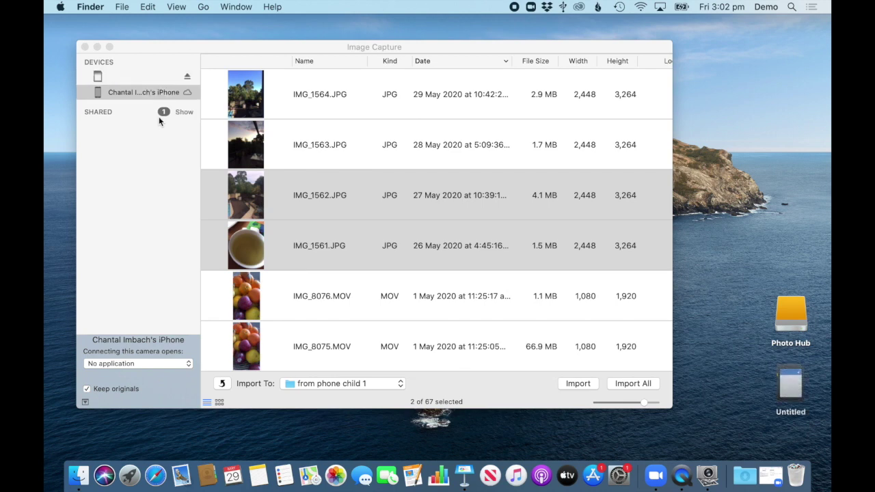
# - Show the memory card's photos in Image Capture with the oldest first and select the four dated 19 May 2020, DSC01686 to DSC01689
pyautogui.click(137, 79)
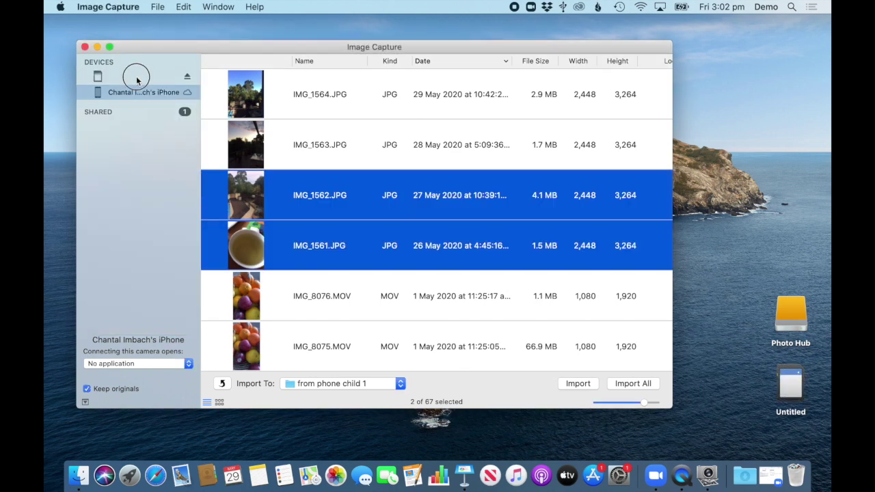
pyautogui.click(136, 79)
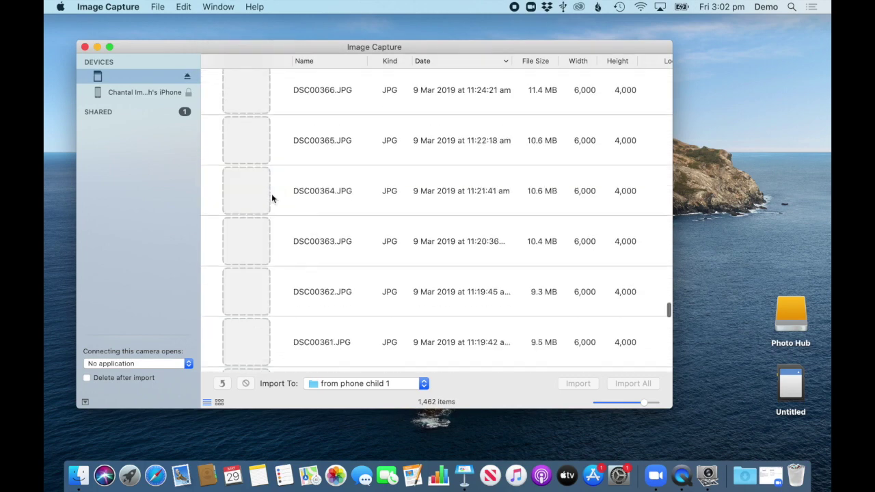
pyautogui.scroll(-20, 448, 318)
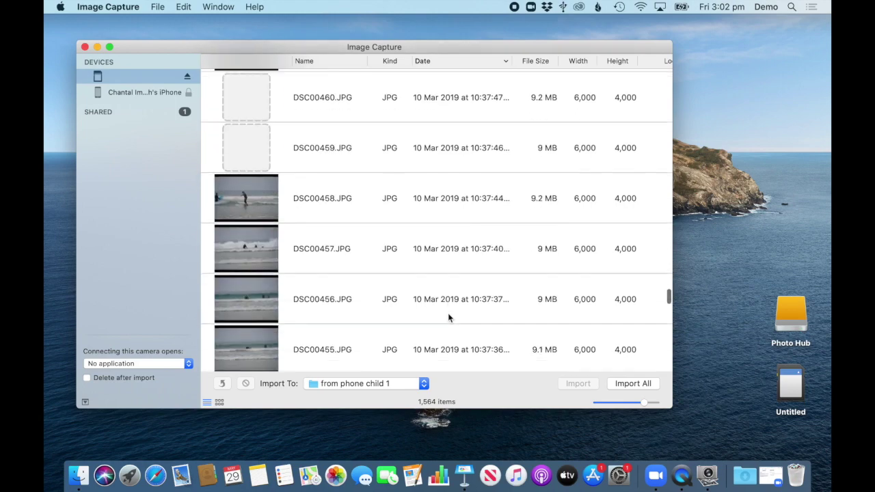
pyautogui.scroll(-15, 449, 317)
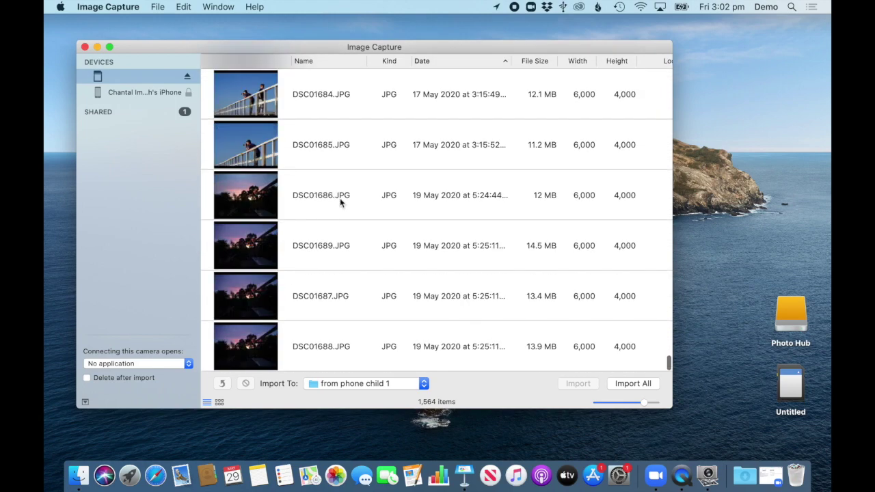
pyautogui.click(340, 197)
pyautogui.keyDown('shift'); pyautogui.click(344, 347); pyautogui.keyUp('shift')
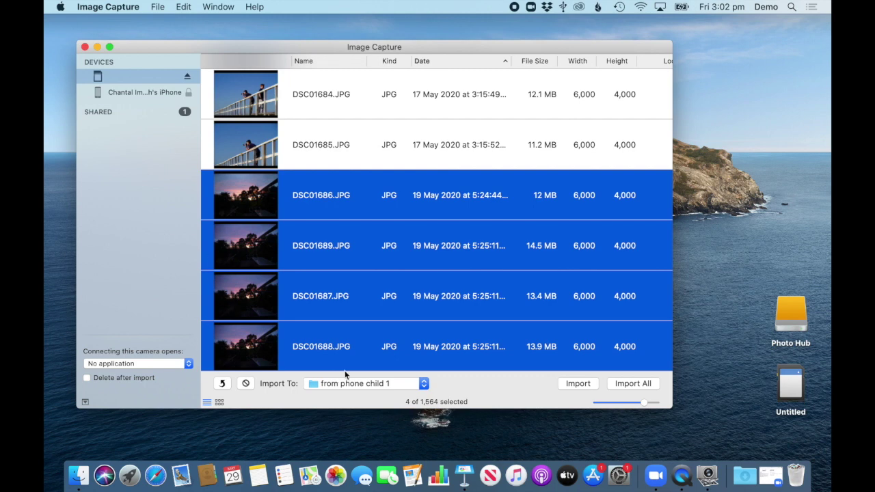
# - Create a "from Sony camera" folder inside Gathered Mess as the import destination and import only the four selected photos into it
pyautogui.click(423, 383)
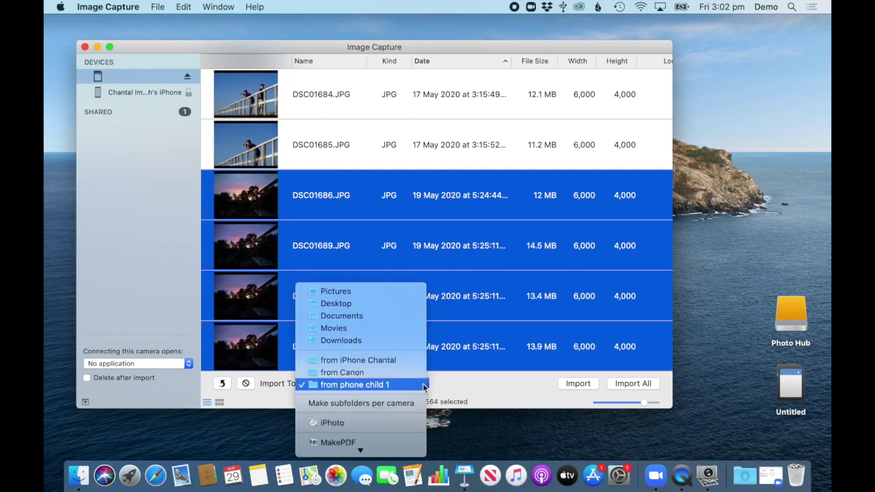
pyautogui.click(393, 448)
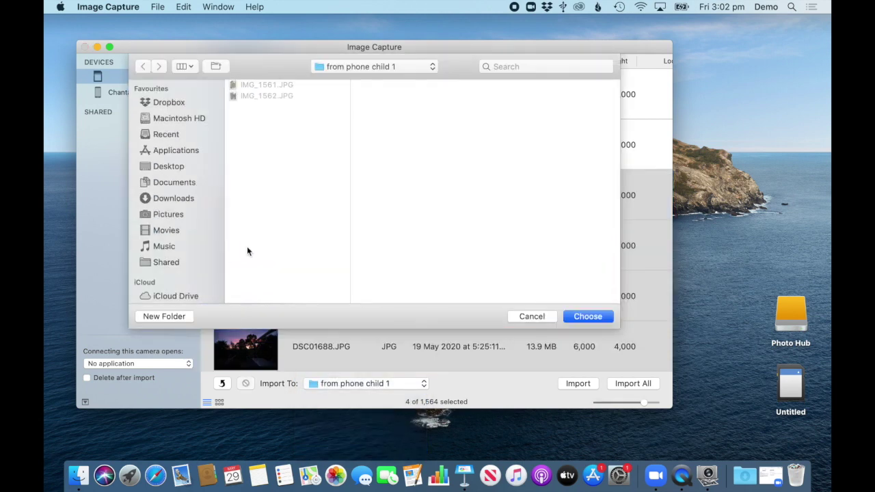
pyautogui.click(352, 67)
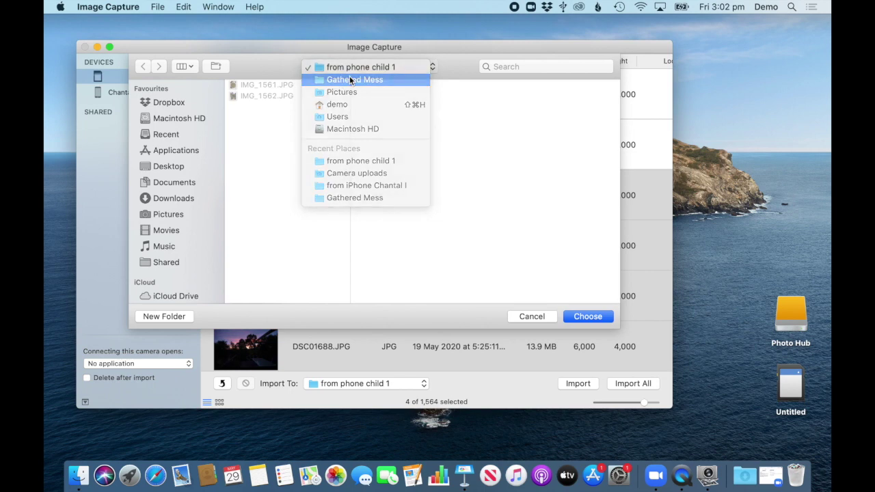
pyautogui.click(354, 78)
pyautogui.press('super+shift+n')
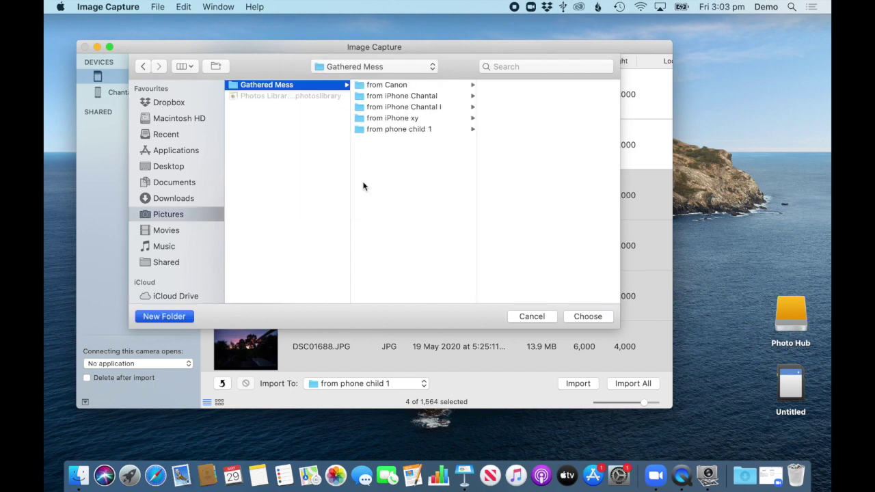
pyautogui.write('from S')
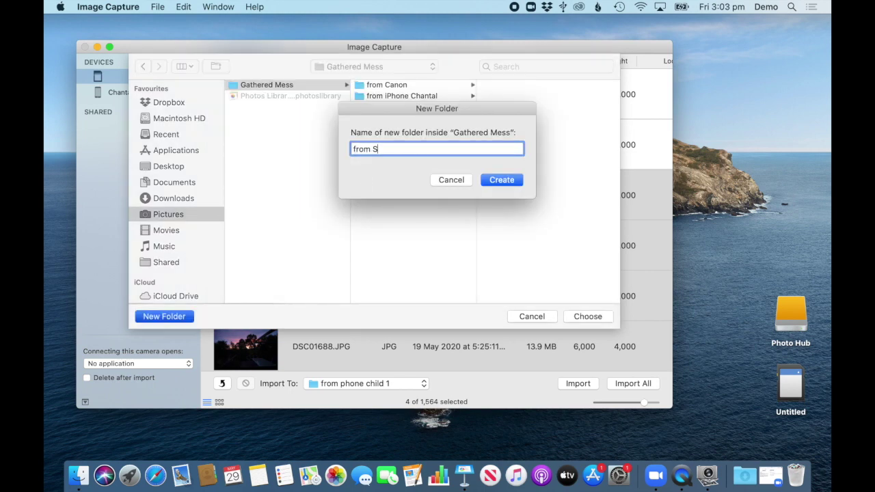
pyautogui.write('ony camera')
pyautogui.click(502, 181)
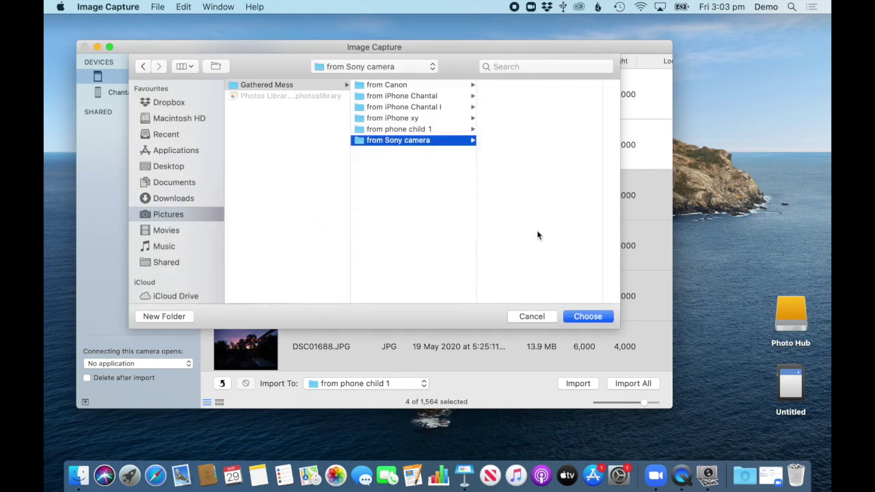
pyautogui.click(589, 317)
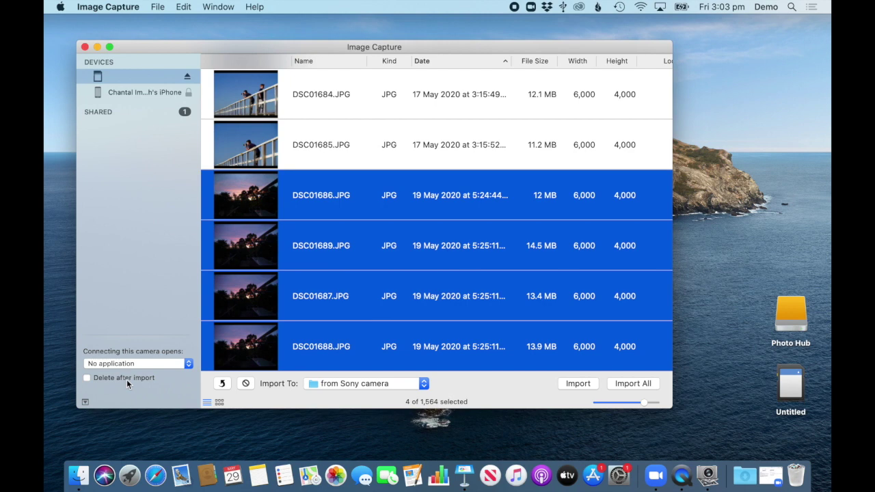
pyautogui.click(622, 385)
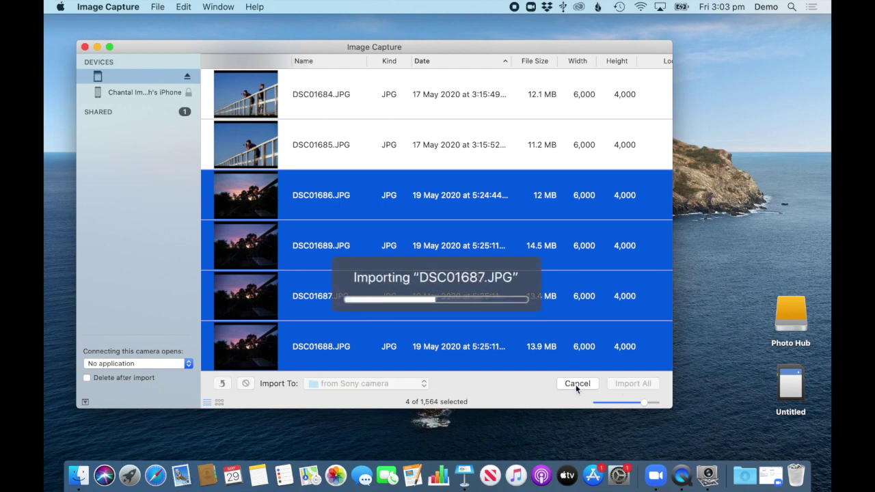
# - Switch to Finder, check the "from Sony camera" folder in Gathered Mess under Pictures, and return to the Pictures folder
pyautogui.click(88, 482)
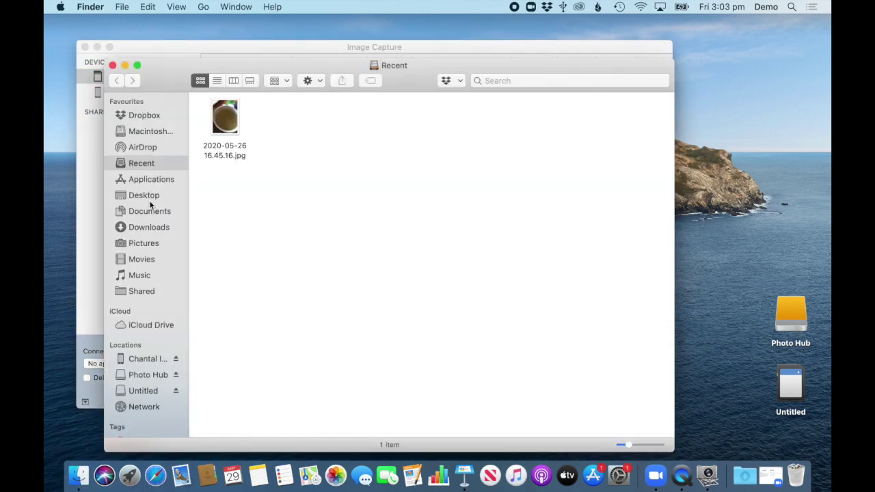
pyautogui.click(144, 244)
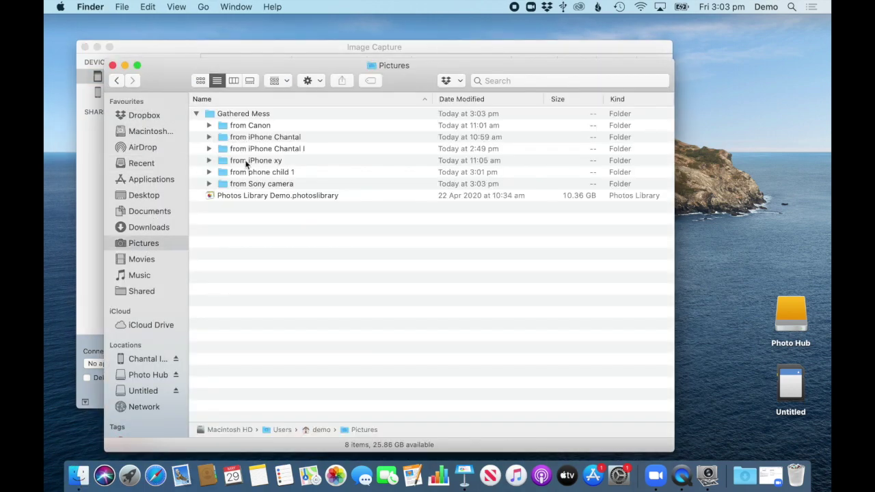
pyautogui.doubleClick(250, 184)
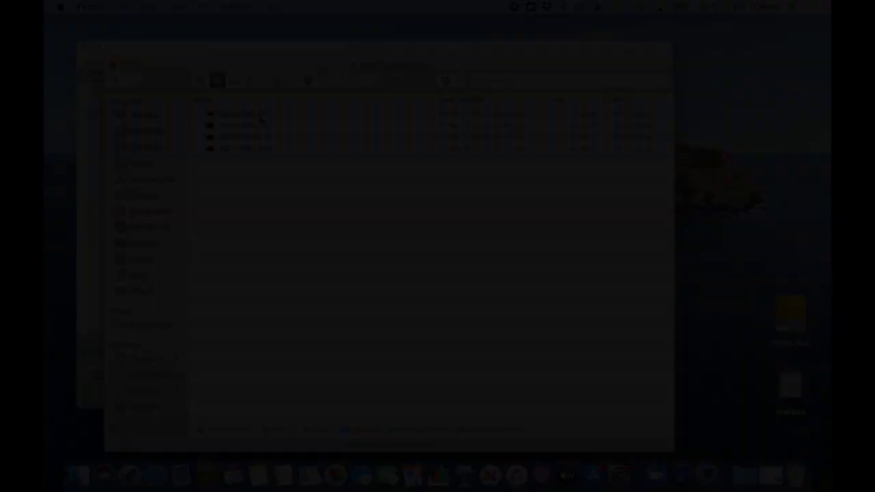
pyautogui.click(116, 79)
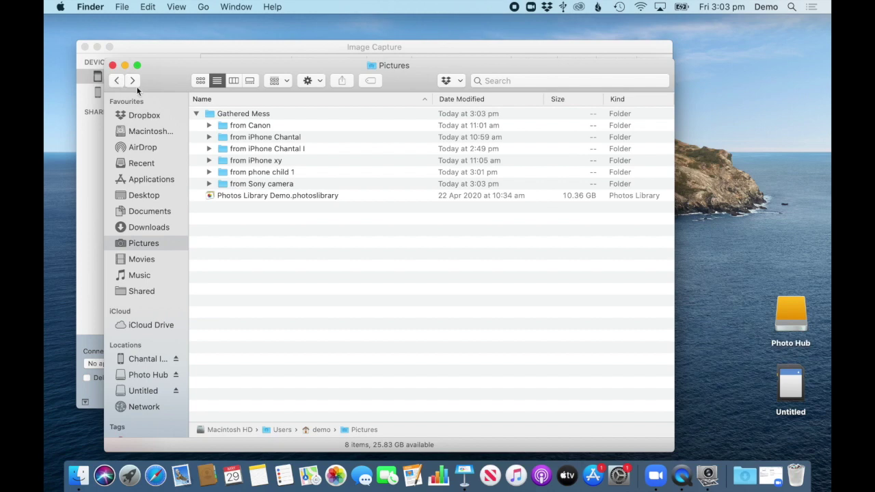